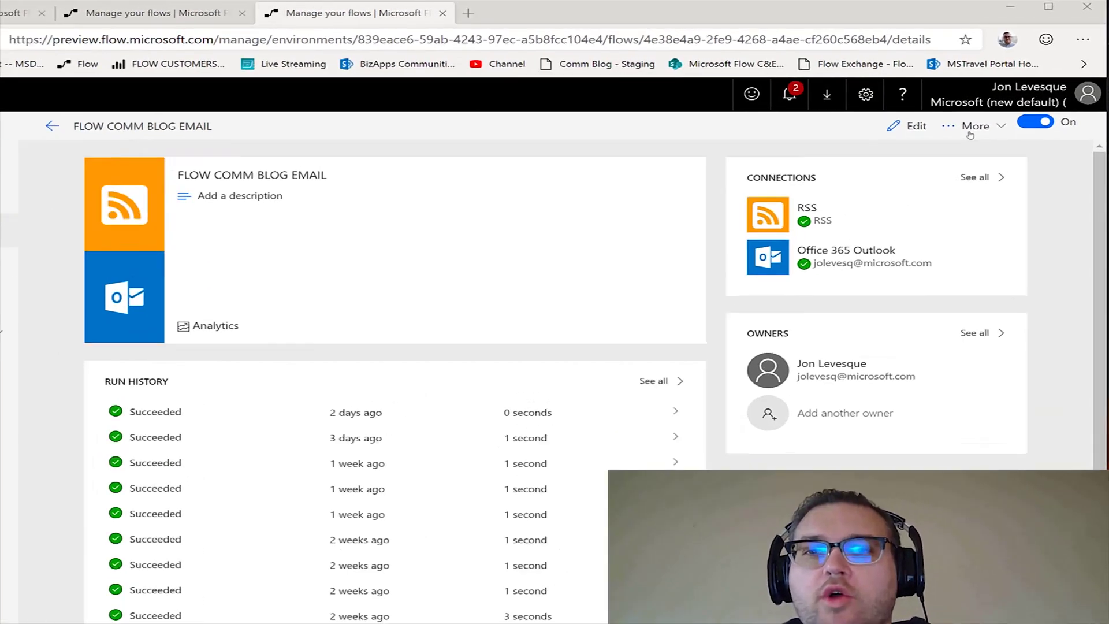
# Show the More (…) actions list for the FLOW COMM BLOG EMAIL flow
pyautogui.click(976, 129)
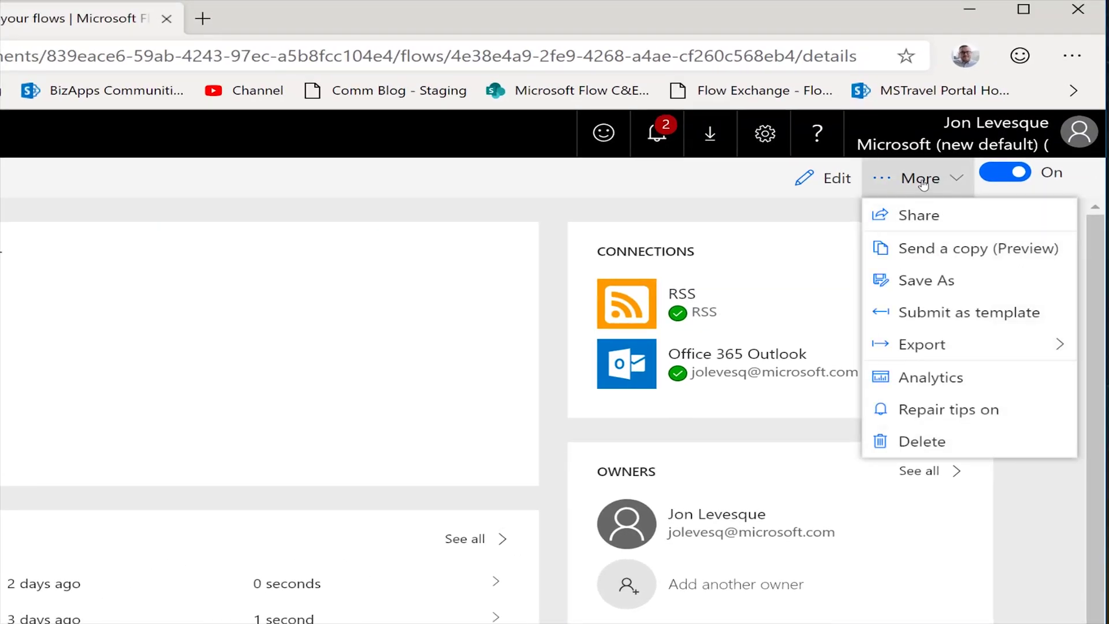
# Start Submit as template and clear the prefilled title for the blog-post email flow's name
pyautogui.click(966, 314)
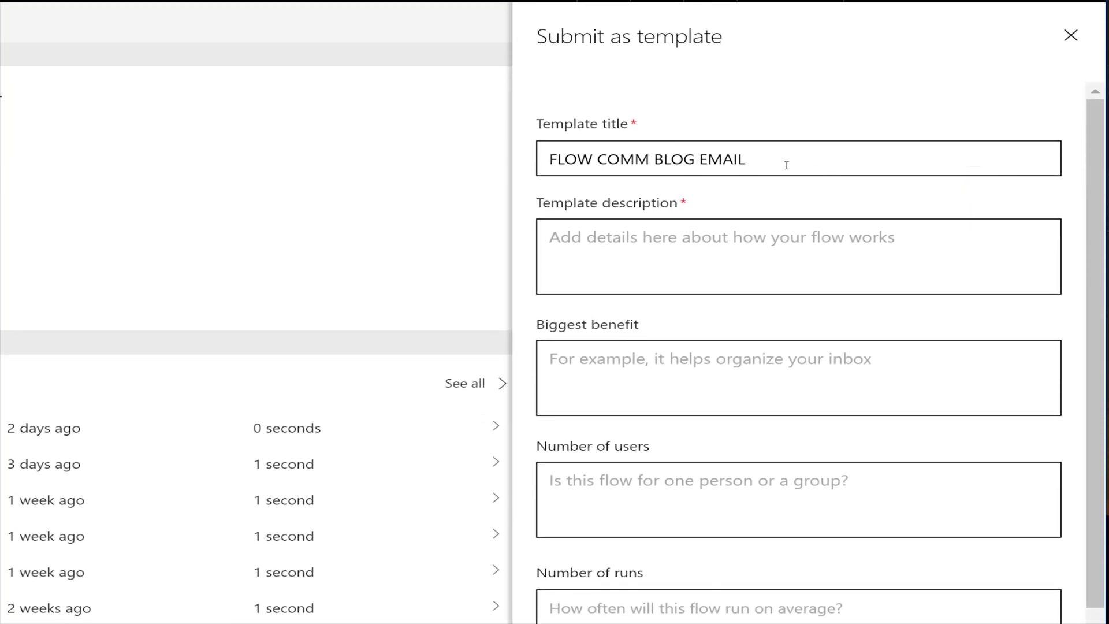
pyautogui.hotkey('ctrl', 'a')
pyautogui.press('Escape')
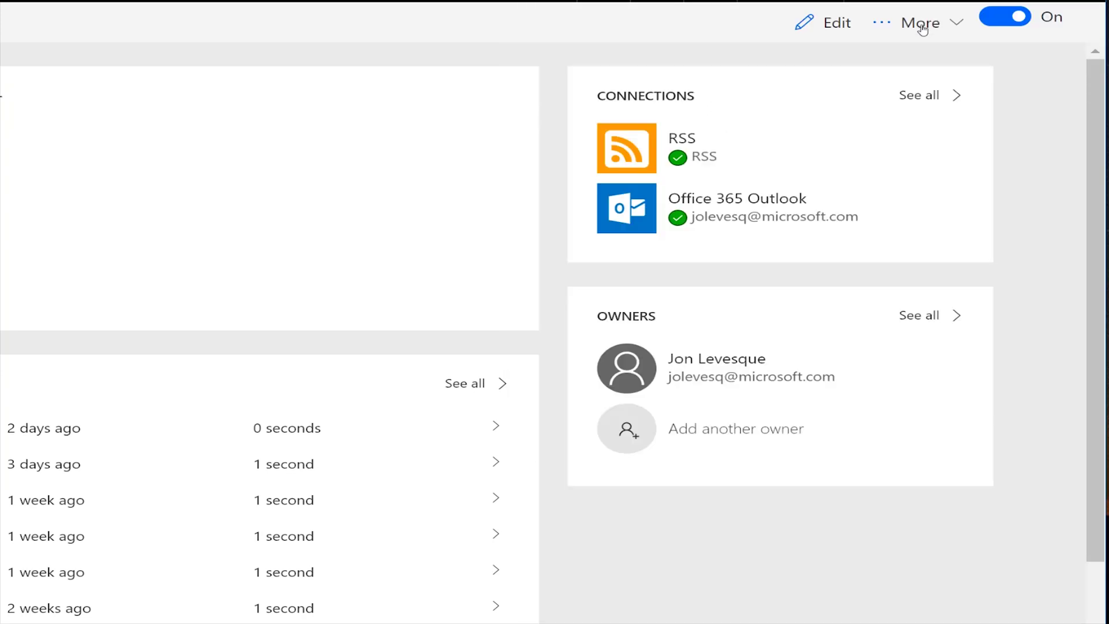
pyautogui.click(924, 28)
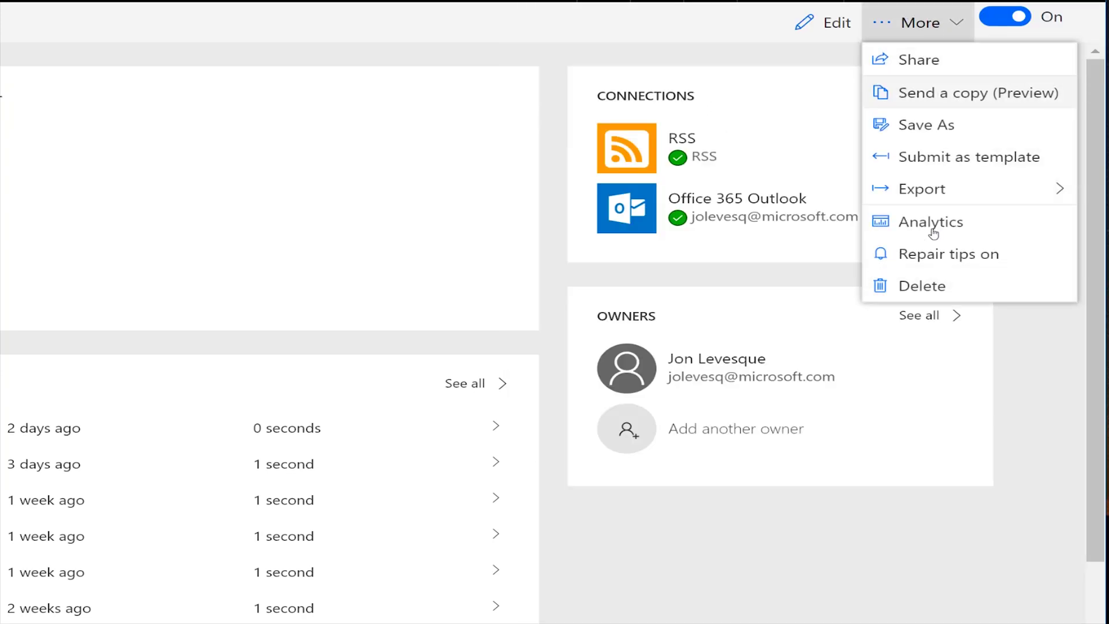
pyautogui.click(944, 165)
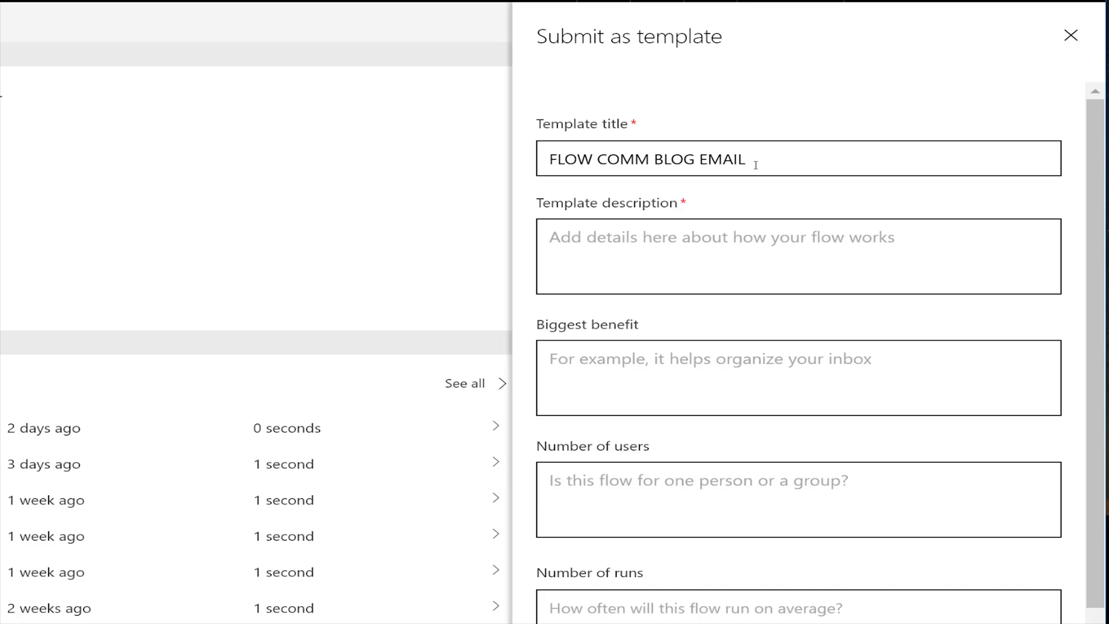
pyautogui.press('BackSpace')
pyautogui.press('BackSpace')
pyautogui.press('BackSpace')
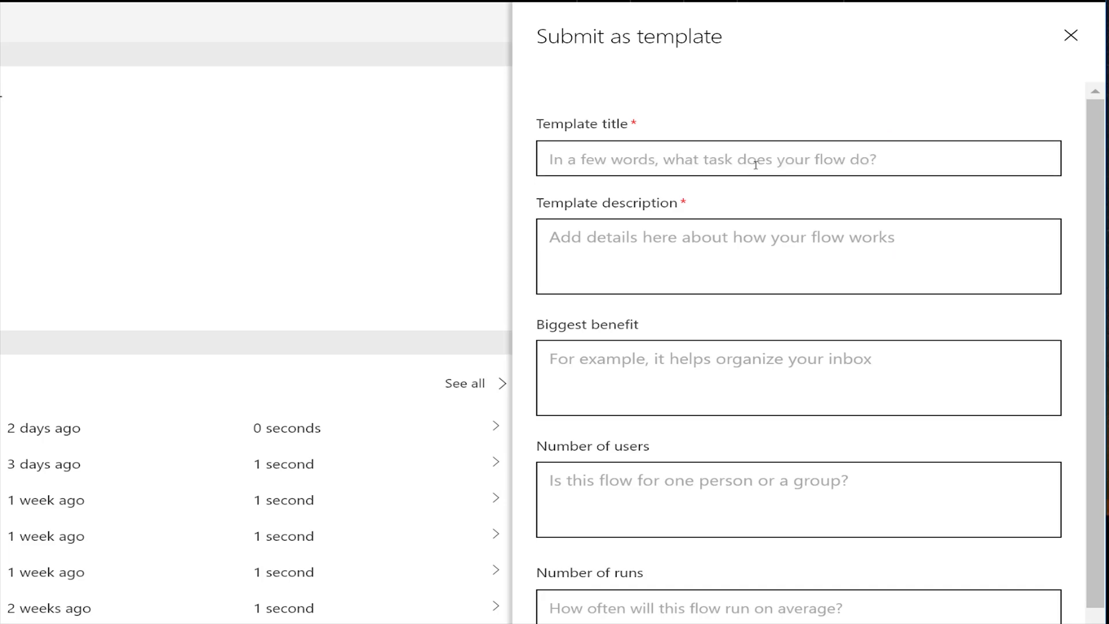
pyautogui.write('When a new post appears on the Flow Community Blog, Em')
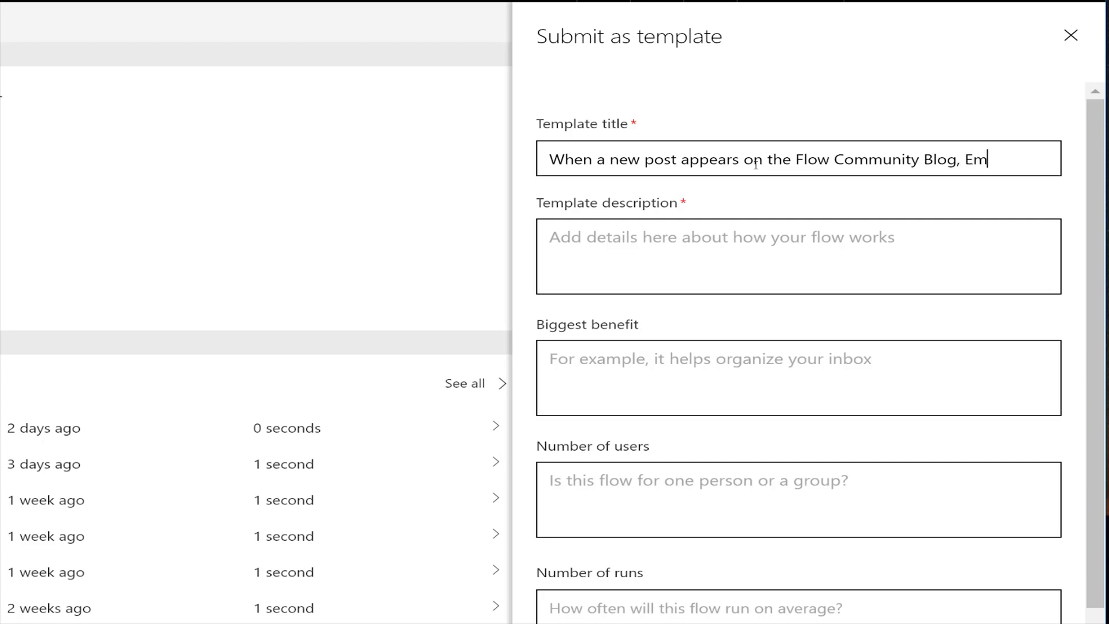
pyautogui.write('the d')
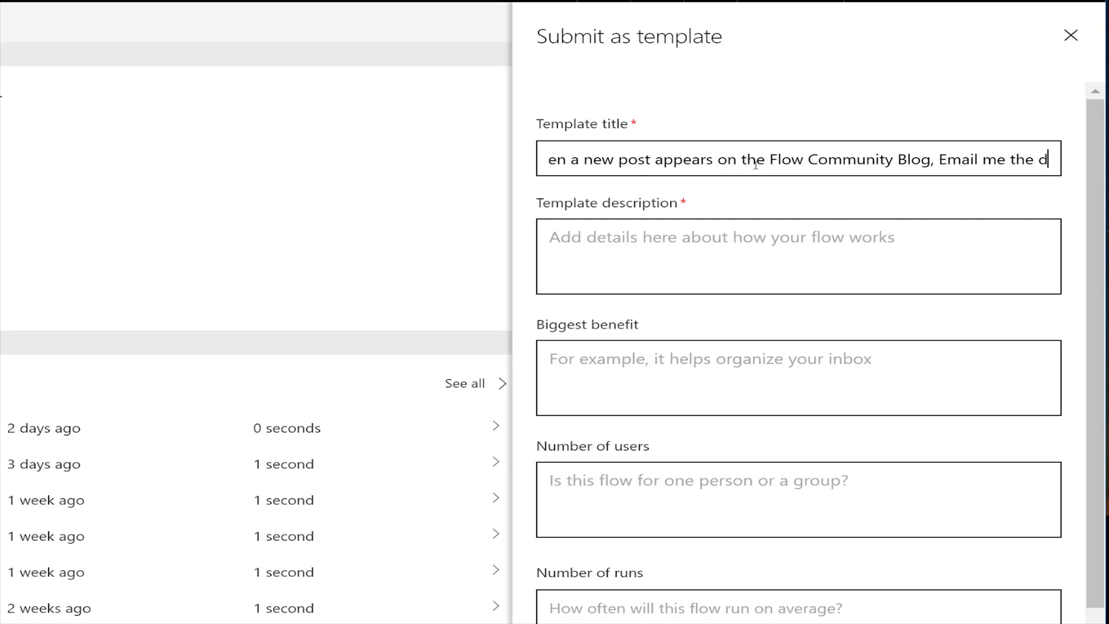
pyautogui.write('etails.')
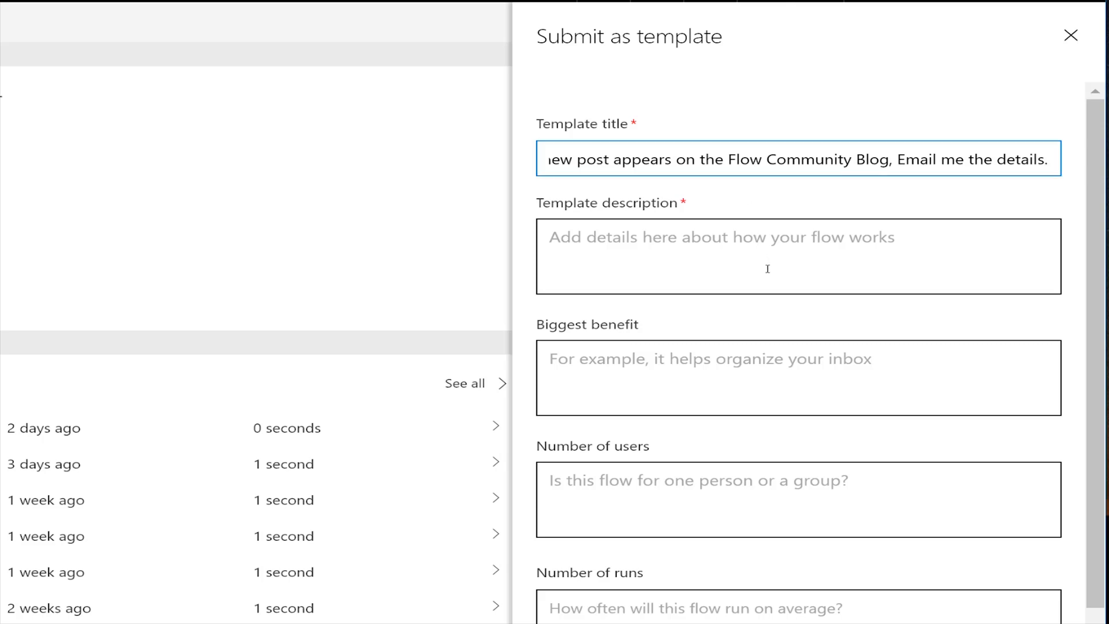
# Enter the description and biggest benefit, users 'one person' and runs 'a few times a week'
pyautogui.click(781, 262)
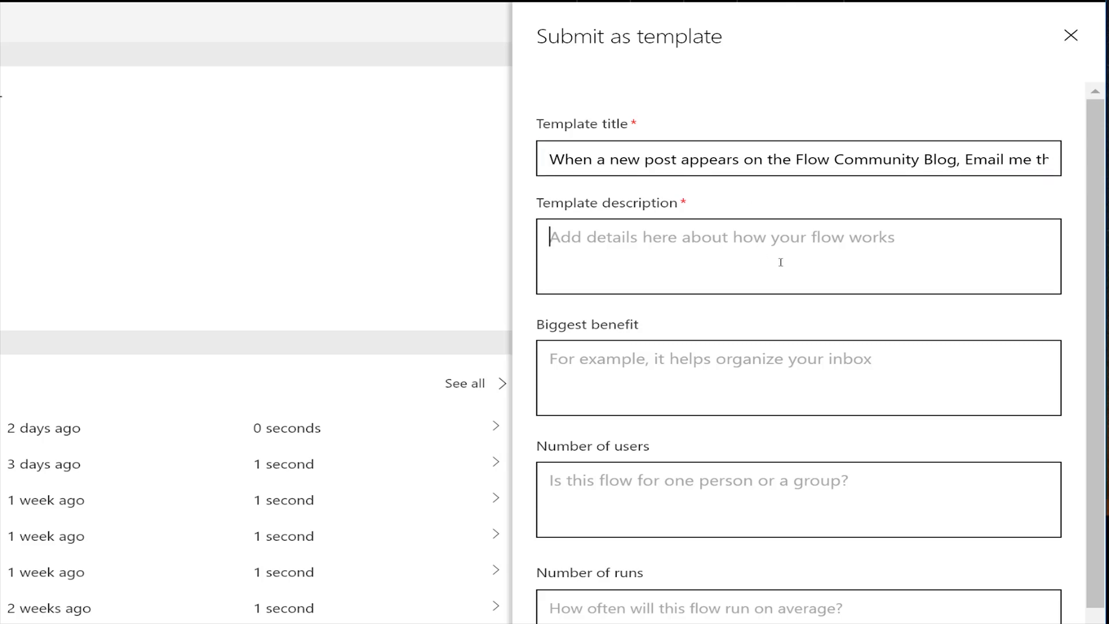
pyautogui.write('Wh')
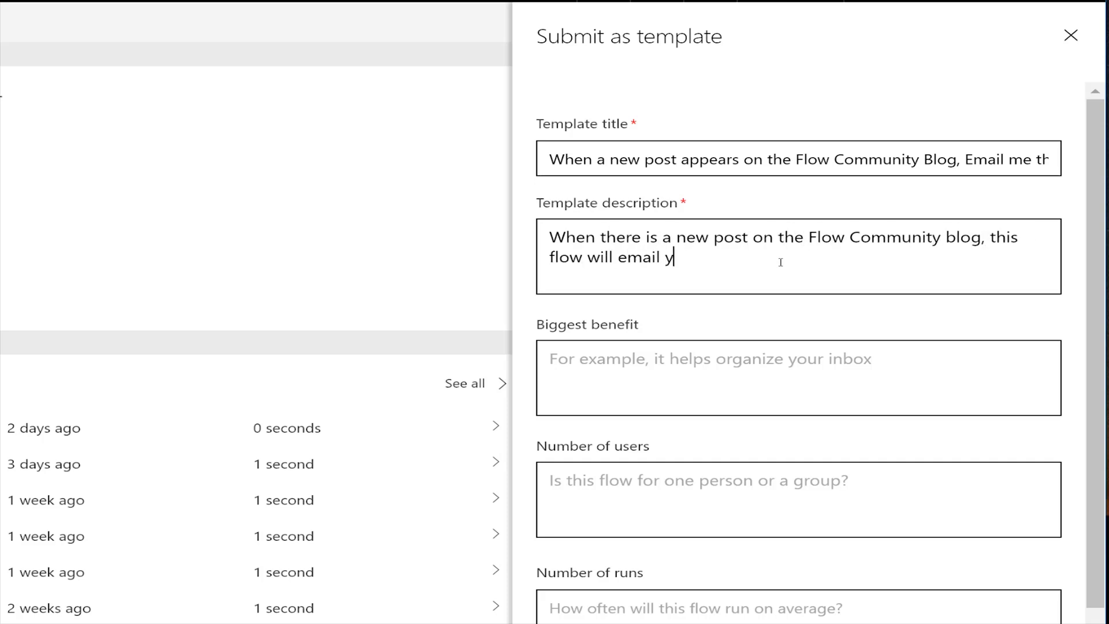
pyautogui.click(755, 375)
pyautogui.write('Stay informed about all of the p')
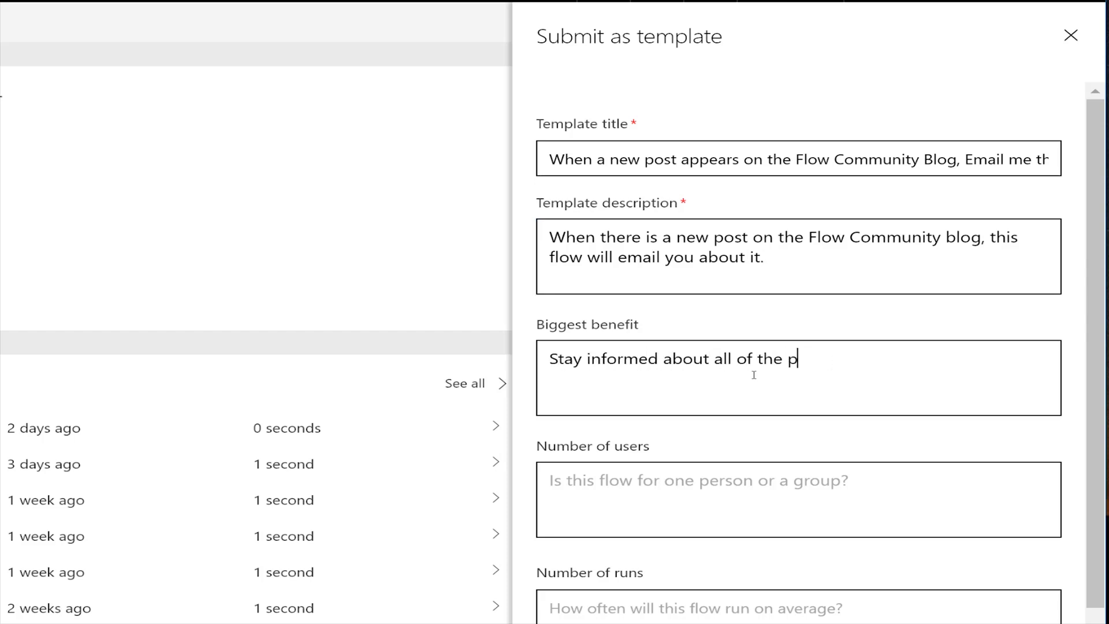
pyautogui.press('BackSpace')
pyautogui.write('latest post')
pyautogui.click(739, 481)
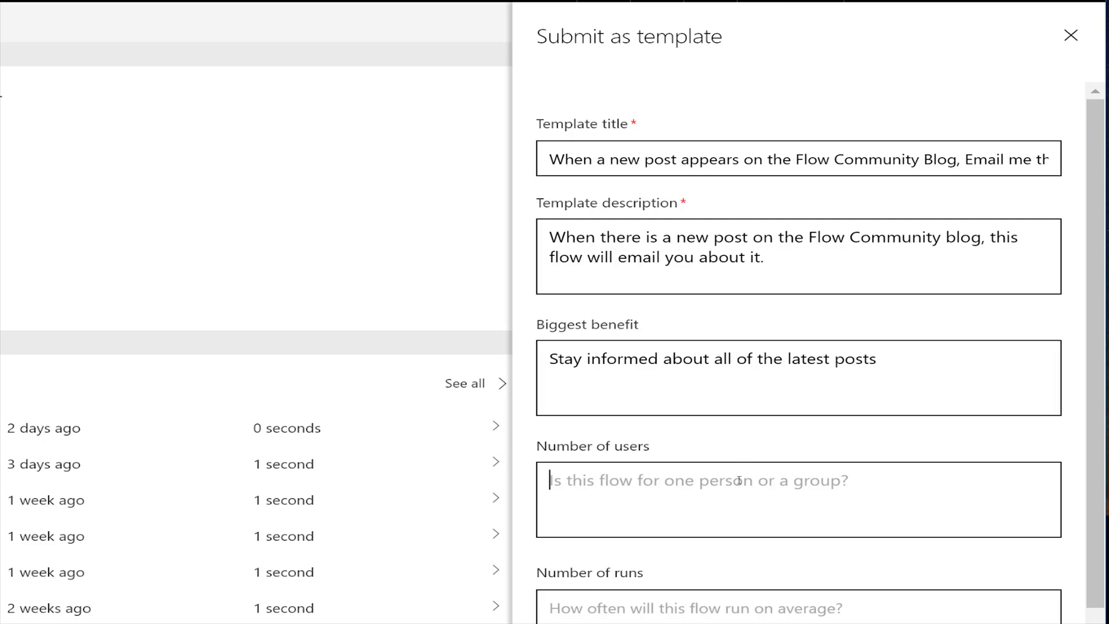
pyautogui.write('one person')
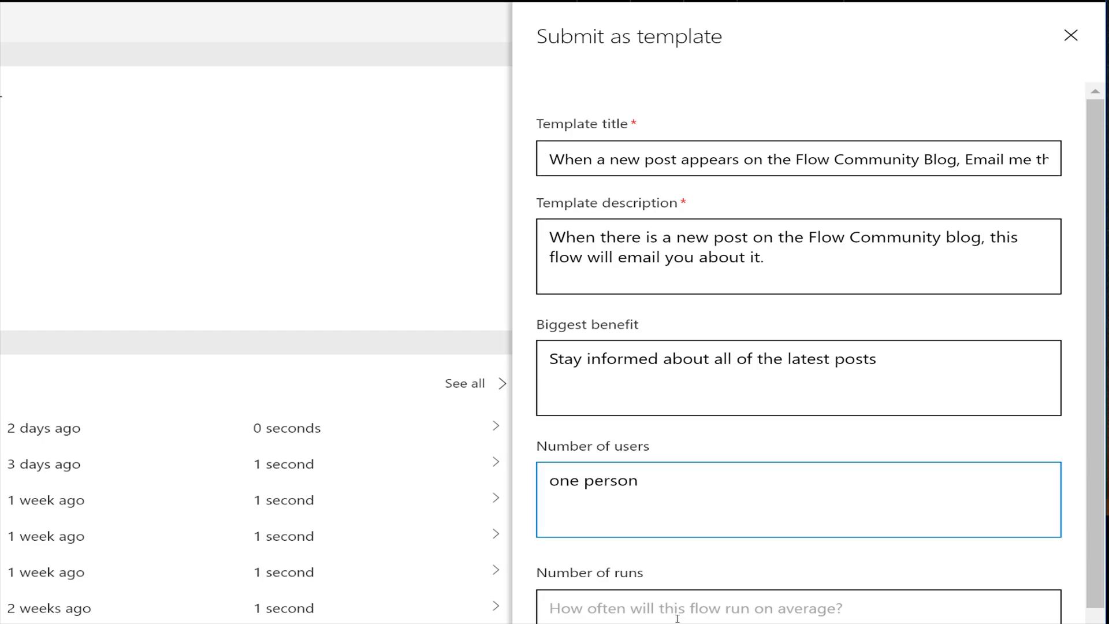
pyautogui.click(678, 617)
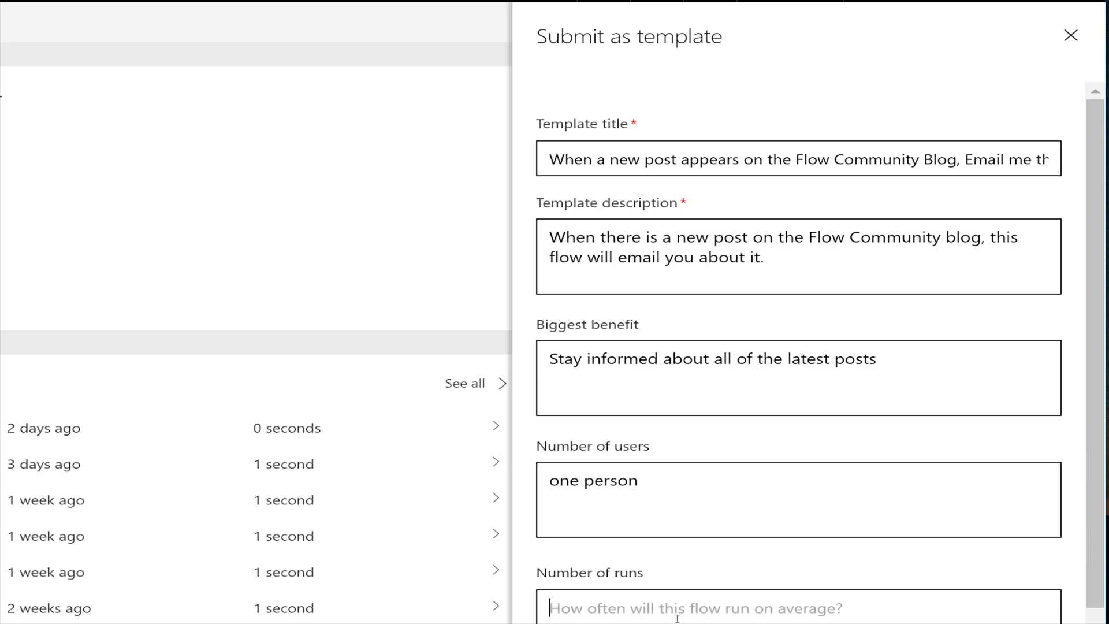
pyautogui.write('a few times a week')
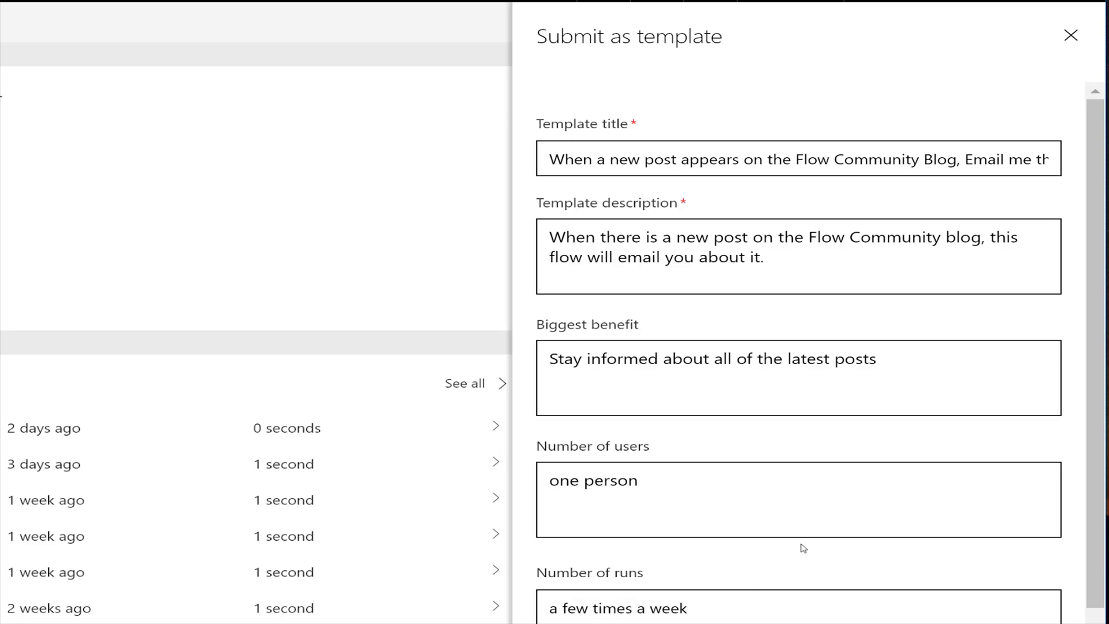
pyautogui.scroll(-4, 804, 549)
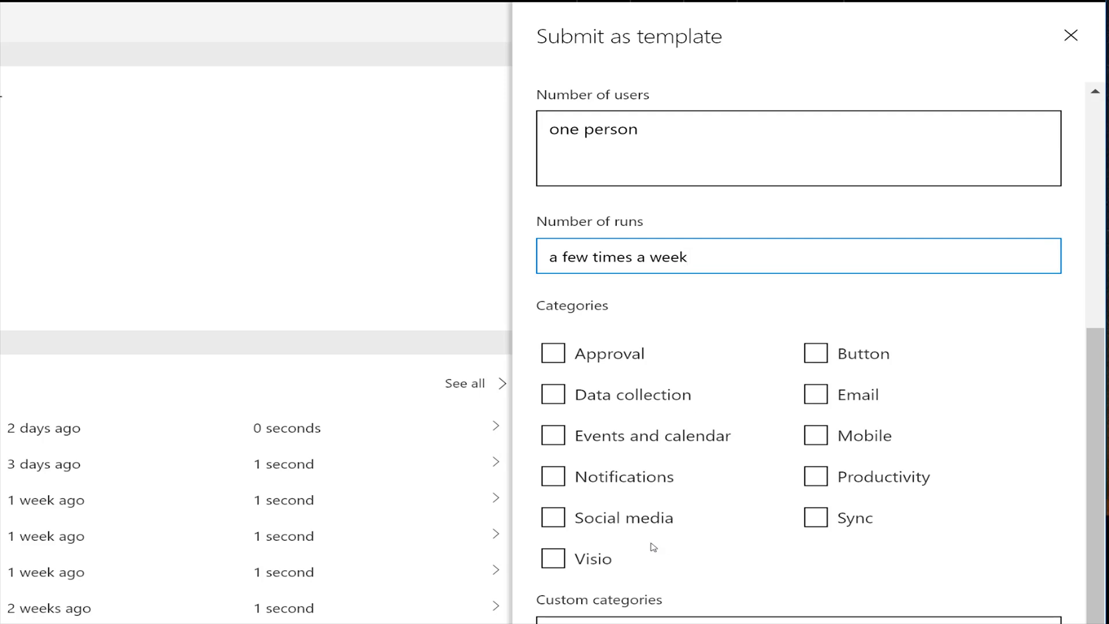
# Tag the template with the Notifications category and submit it for review
pyautogui.click(553, 478)
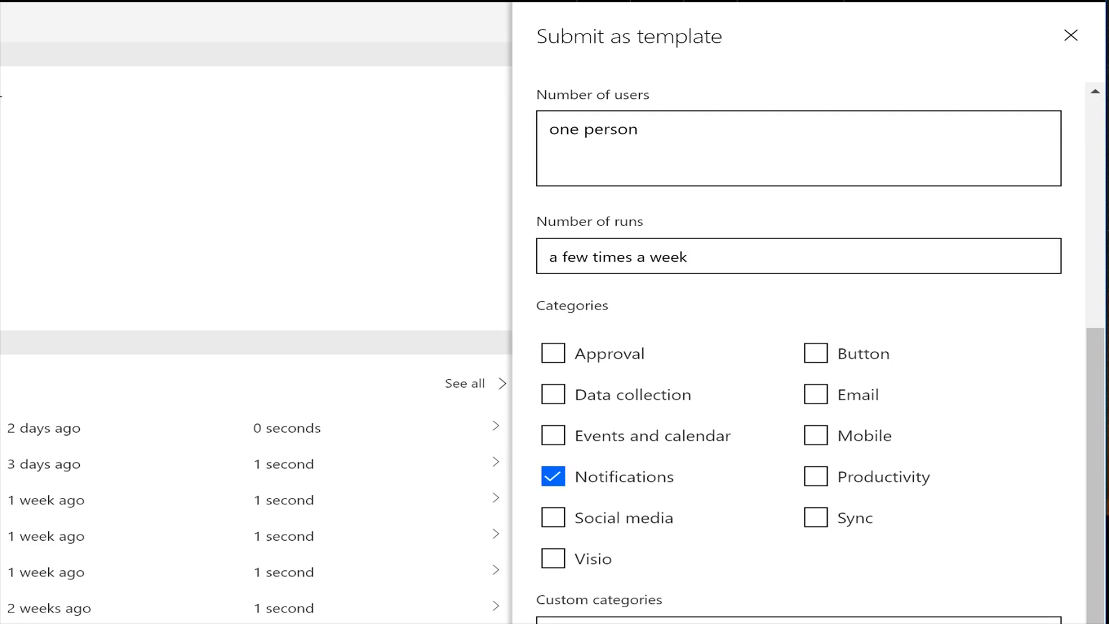
pyautogui.click(797, 612)
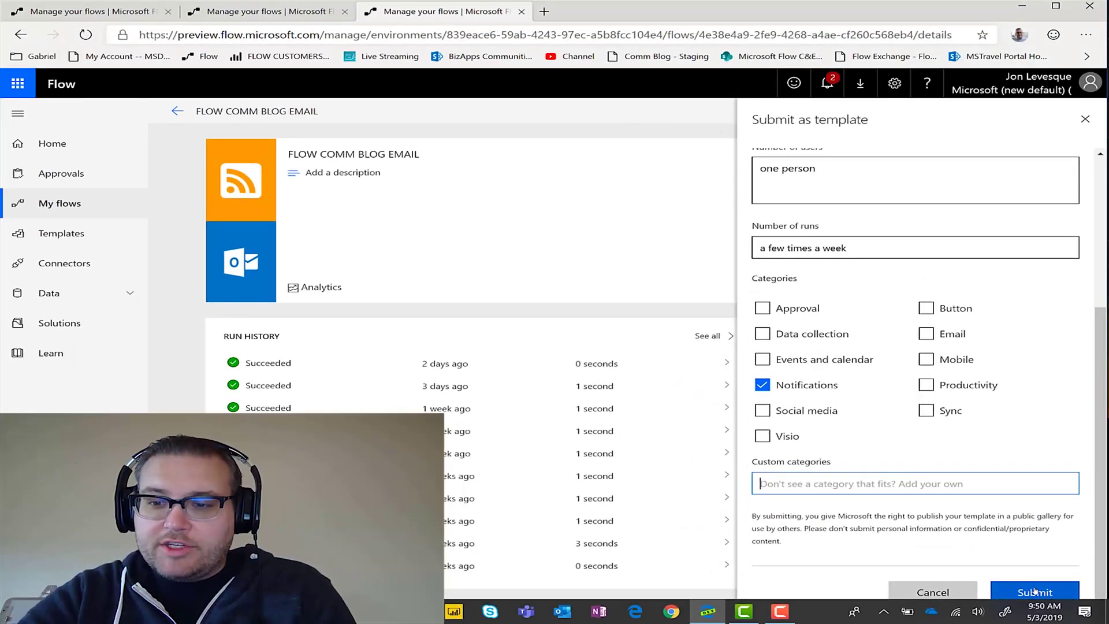
pyautogui.click(1035, 591)
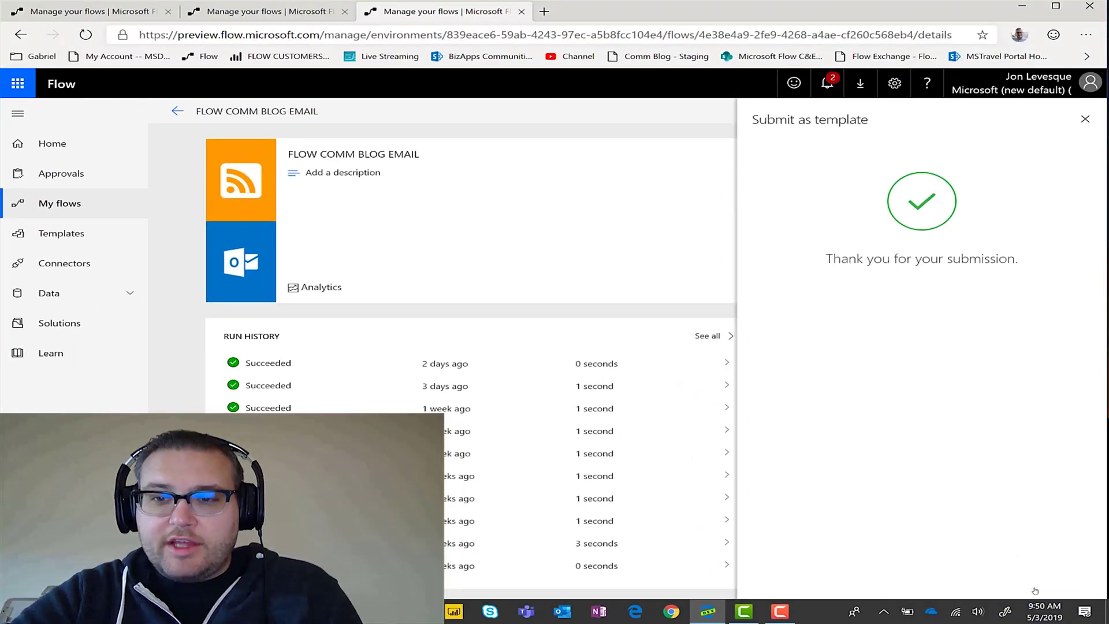